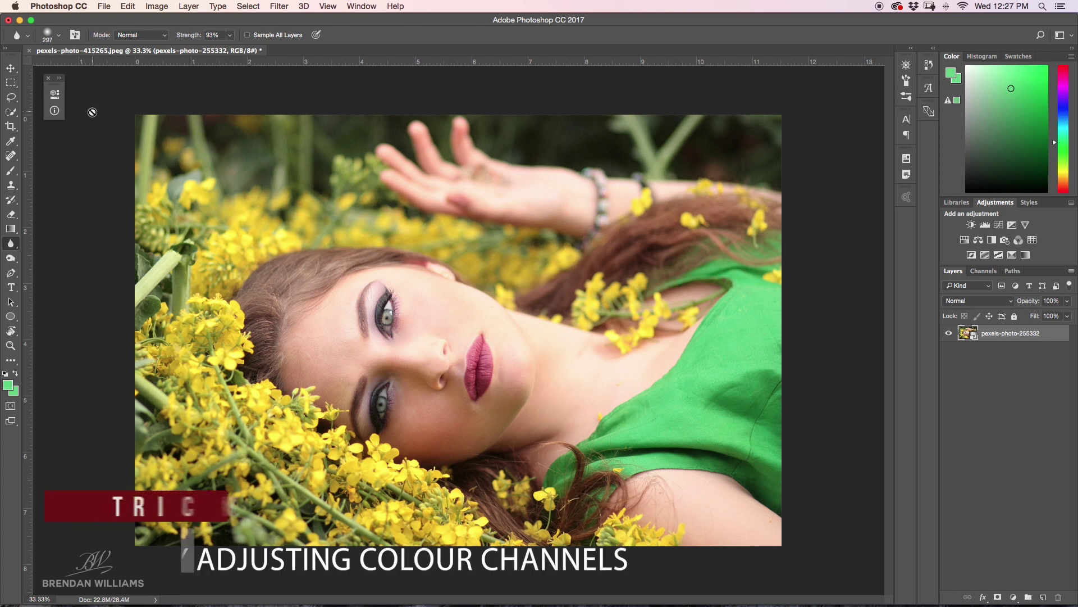
Step: Add a Hue/Saturation adjustment layer, target the Yellows, and test a hue of +41 before resetting it to 0
left_click(965, 241)
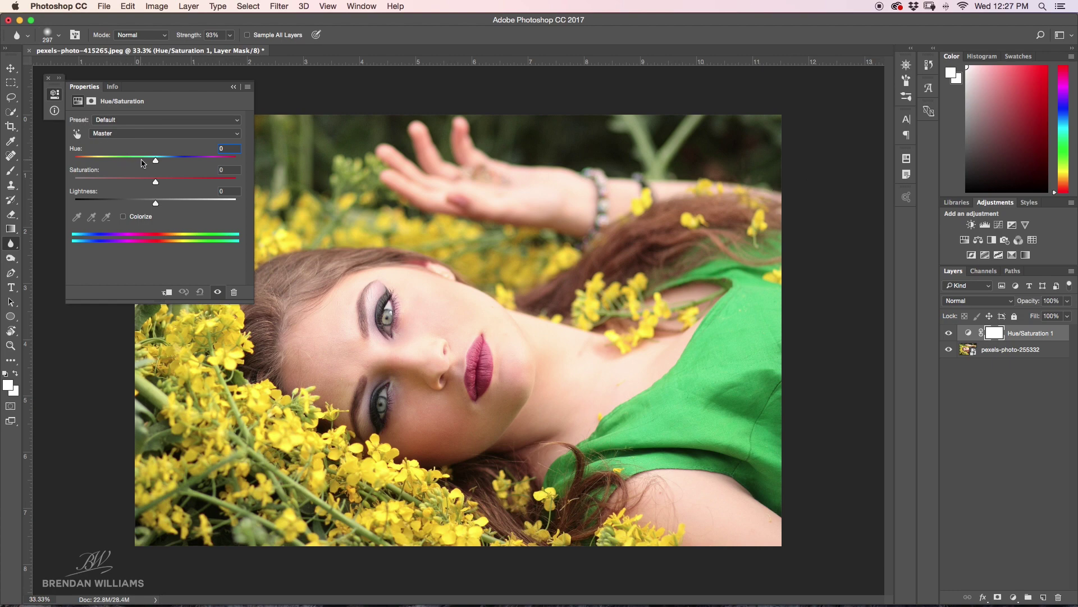
mouse_move(156, 161)
left_mouse_down()
mouse_move(164, 161)
mouse_move(104, 162)
mouse_move(185, 163)
mouse_move(156, 161)
left_mouse_up()
left_click(118, 134)
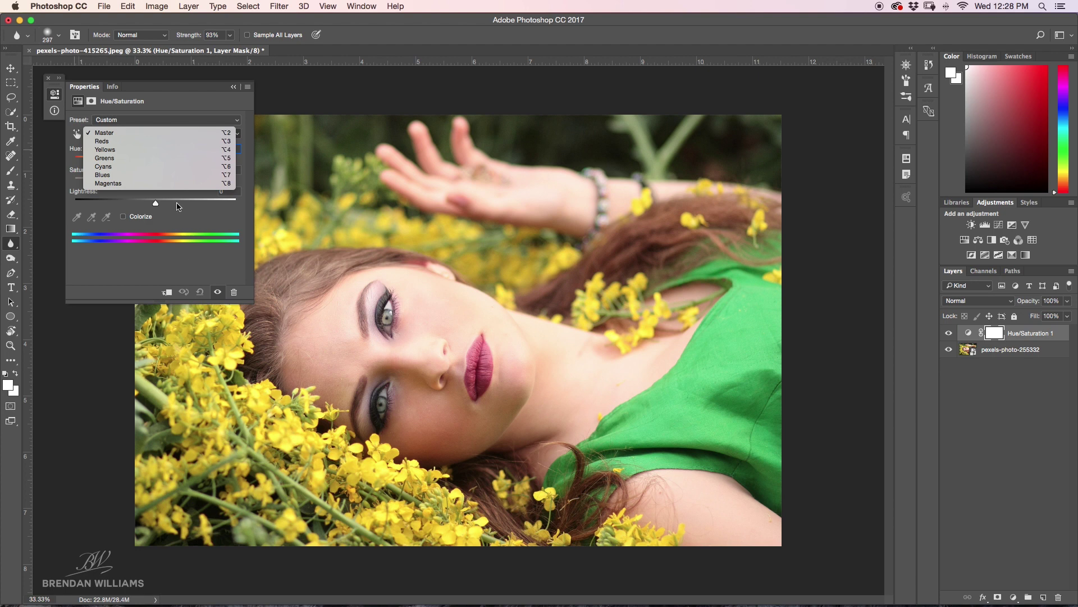
left_click(125, 148)
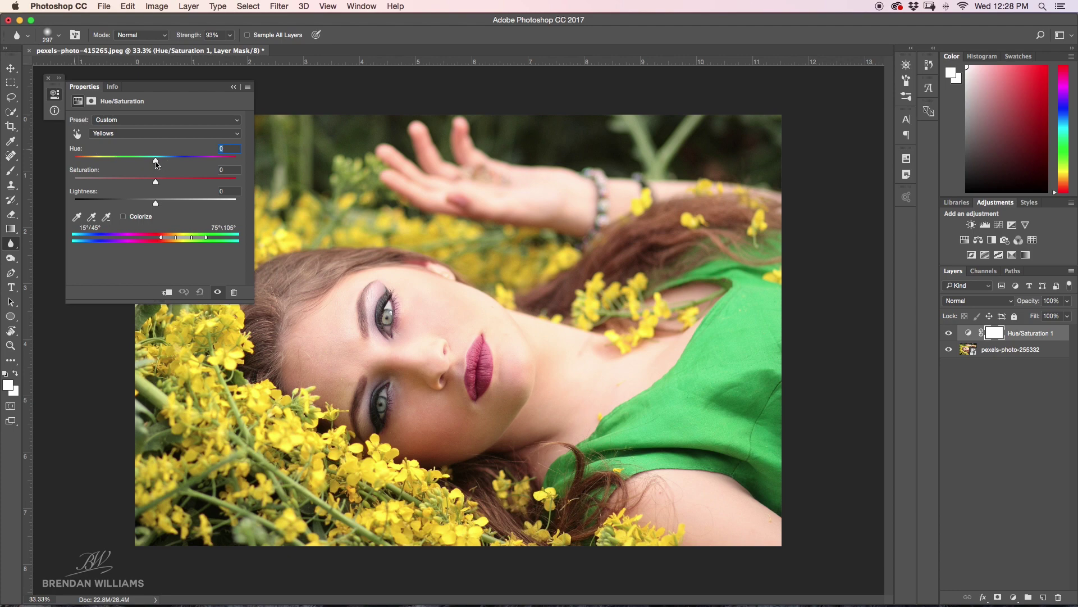
left_click_drag(155, 163, 189, 162)
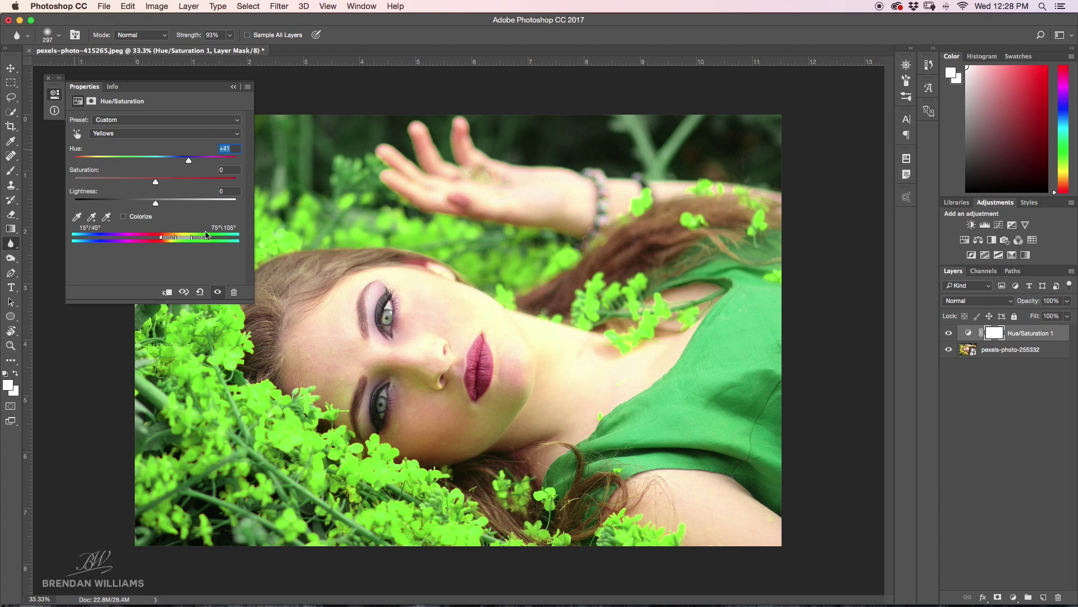
type("0")
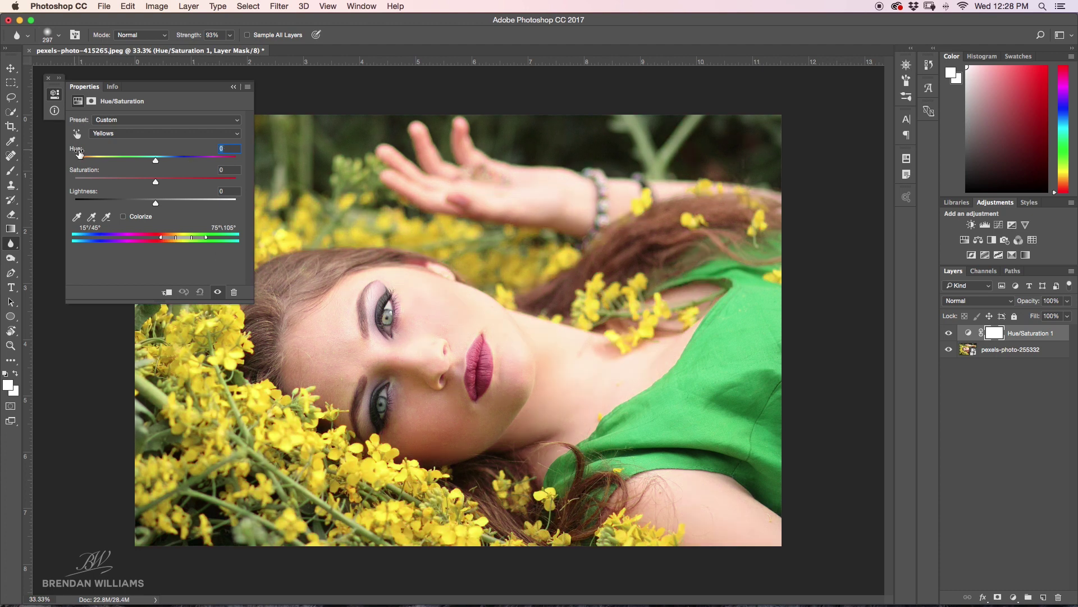
Step: Boost the Yellows saturation to +100, narrow the affected color range to 32°/62° and 65°\77°, and reset the saturation to 0
left_click_drag(156, 184, 312, 191)
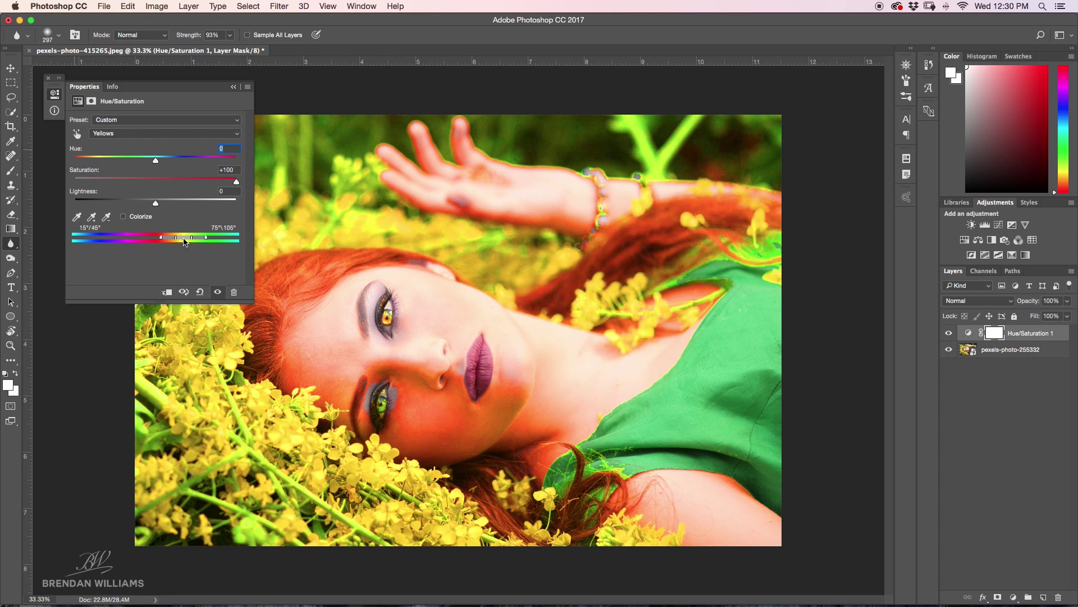
left_click_drag(187, 239, 190, 238)
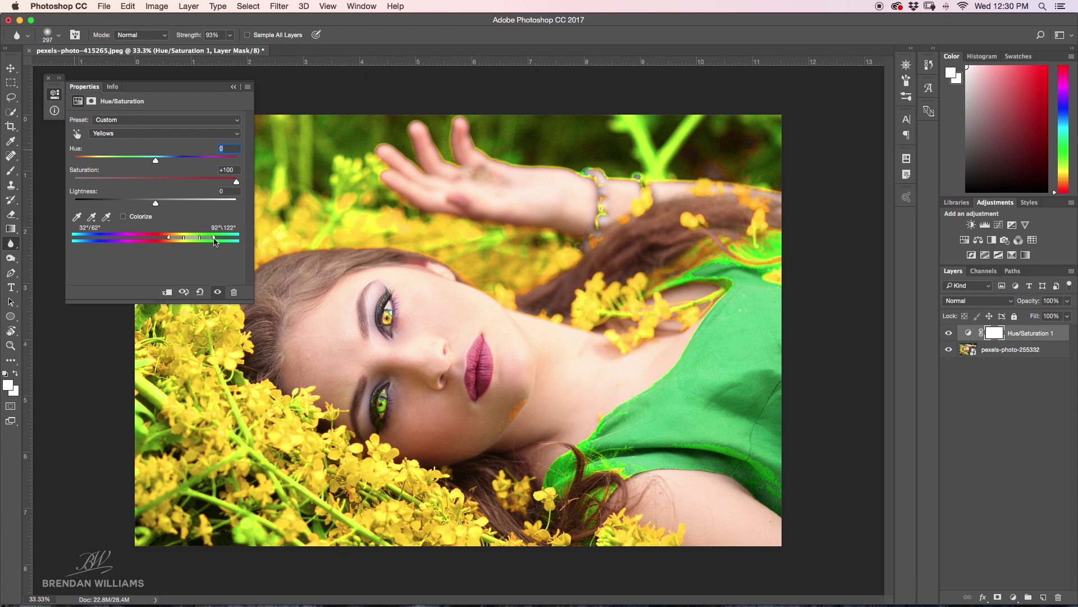
left_click_drag(214, 241, 212, 242)
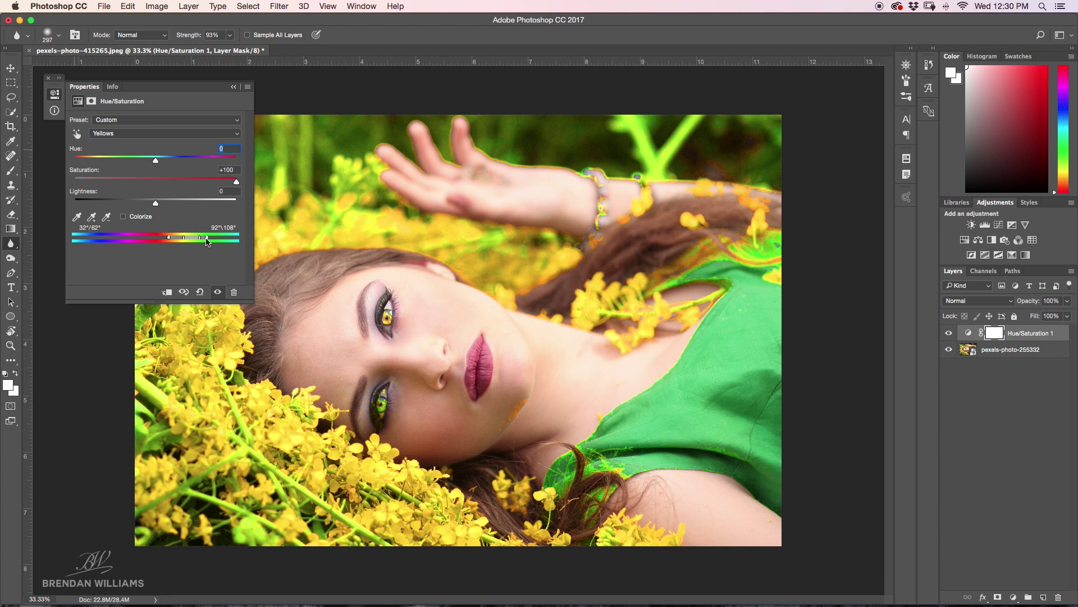
left_click_drag(204, 242, 202, 242)
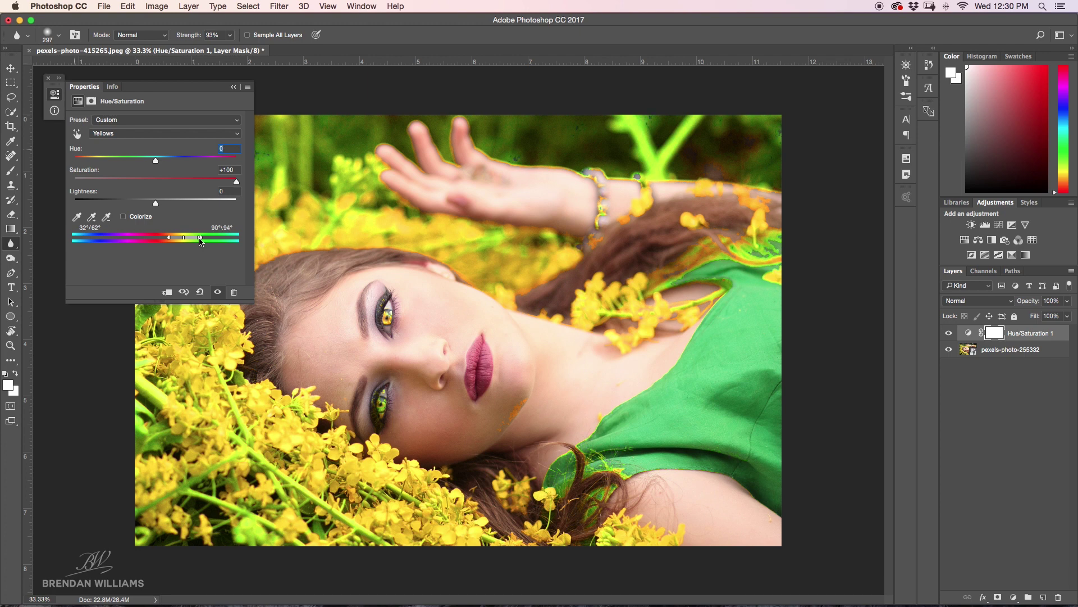
left_click_drag(200, 240, 189, 242)
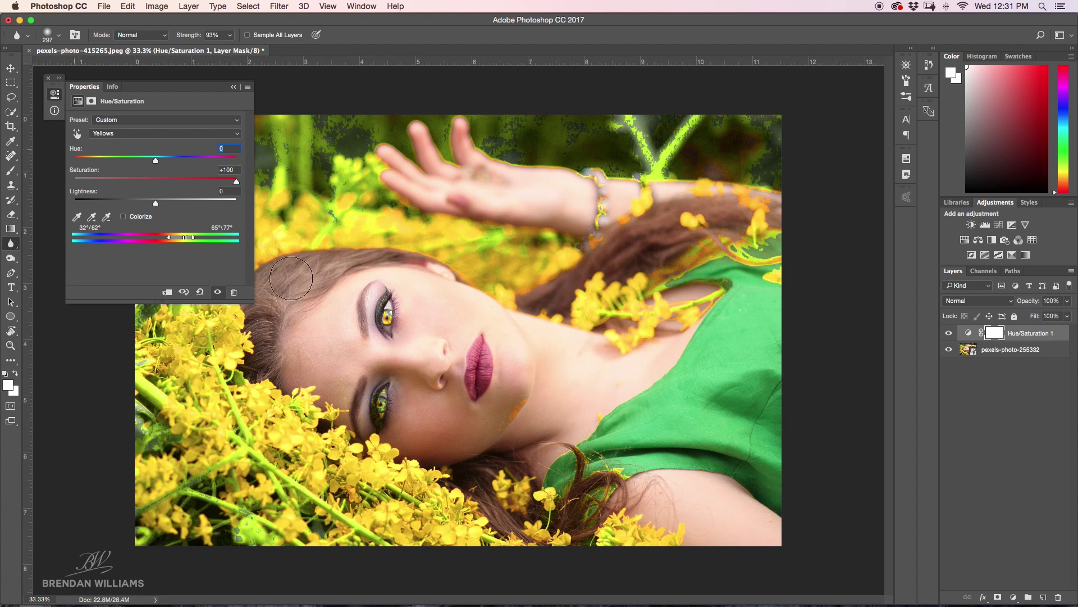
key("Tab")
type("0")
key("Return")
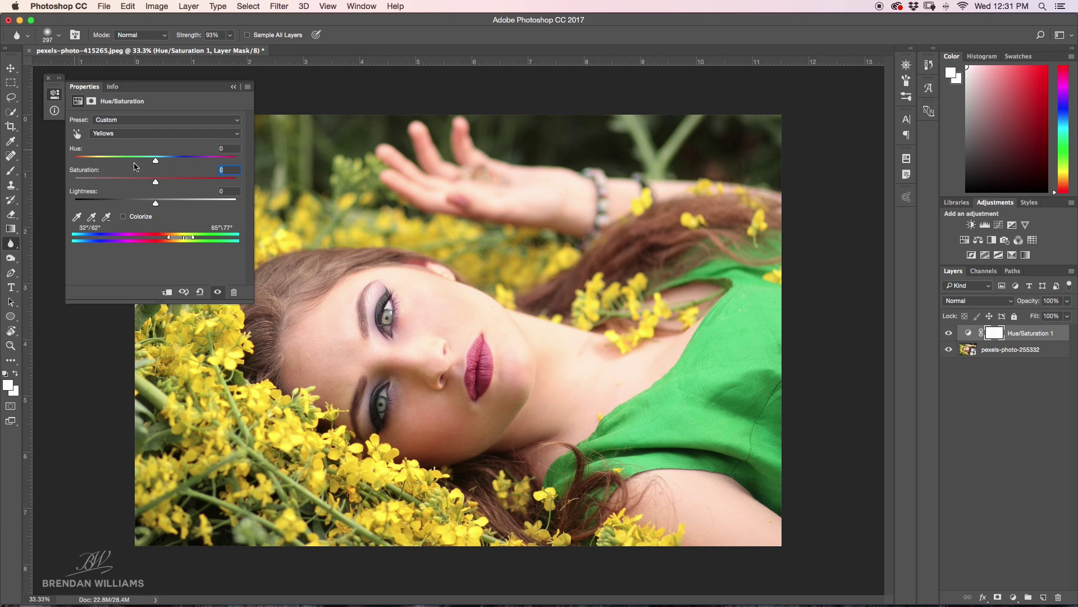
Step: Turn the yellow flowers orange with a Yellows hue of -27 and a color range of 25°/51° and 68°\98°
left_click_drag(156, 162, 125, 163)
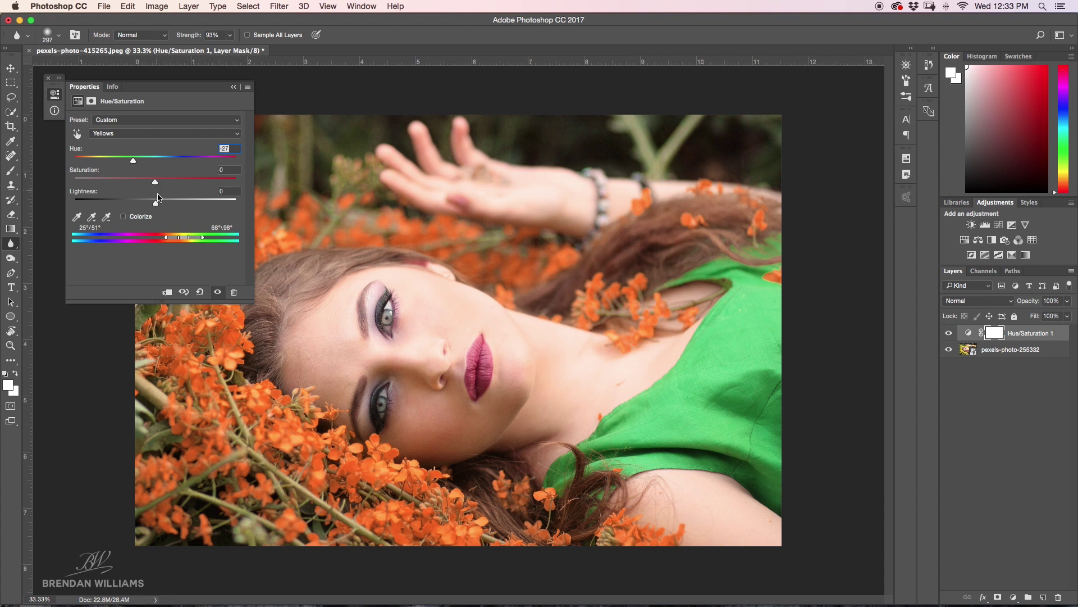
left_click(234, 89)
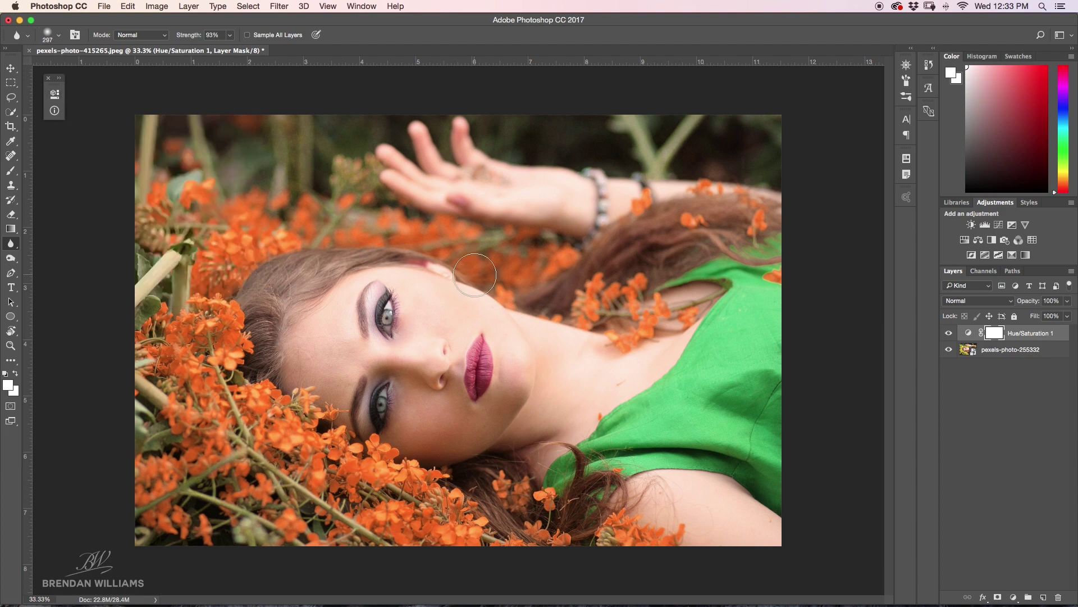
Step: Compare the photo with and without the Yellows Hue/Saturation adjustment layer
left_click(950, 333)
left_click(949, 333)
left_click(950, 334)
left_click(949, 334)
left_click(950, 334)
left_click(950, 334)
left_click(950, 333)
left_click(950, 334)
left_click(949, 334)
left_click(950, 333)
left_click(949, 334)
left_click(950, 333)
left_click(950, 333)
left_click(950, 334)
Step: Start a Color Range selection on the photo layer and try sampling the skin and the orange flowers
left_click(1003, 351)
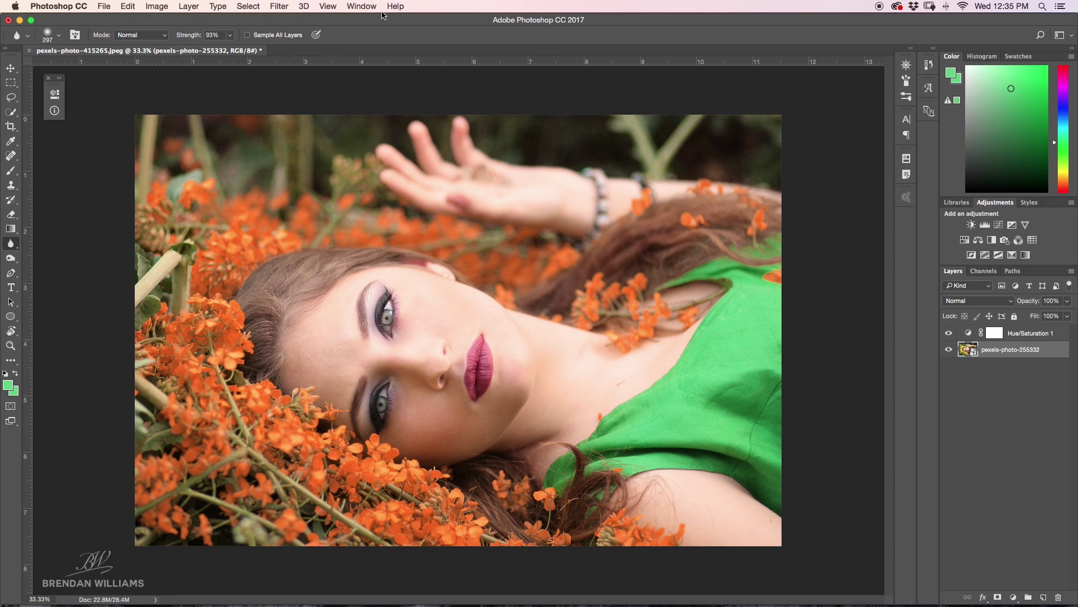
left_click(258, 8)
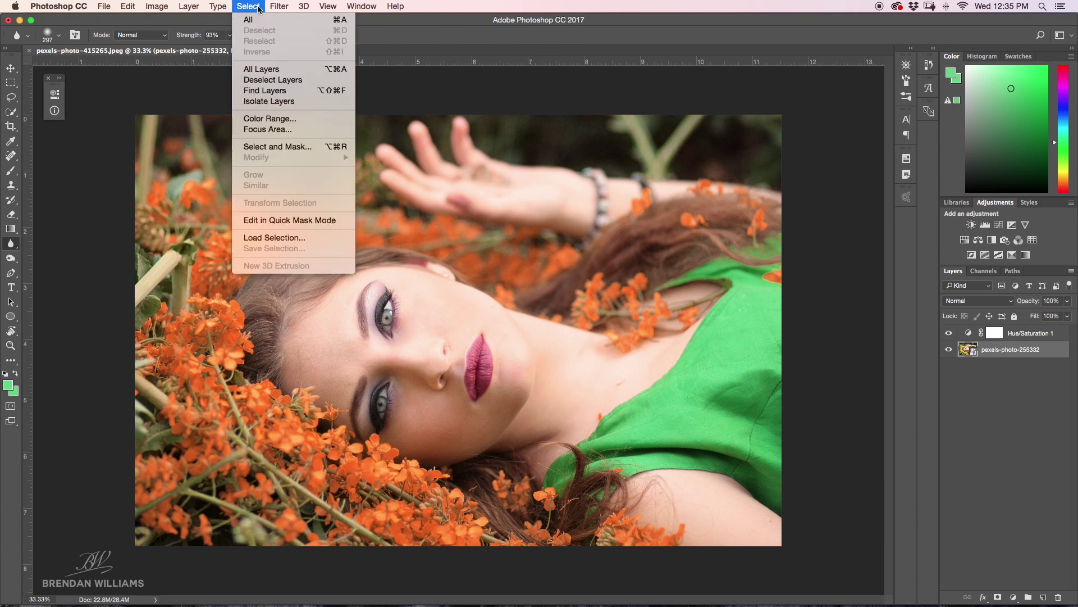
left_click(301, 118)
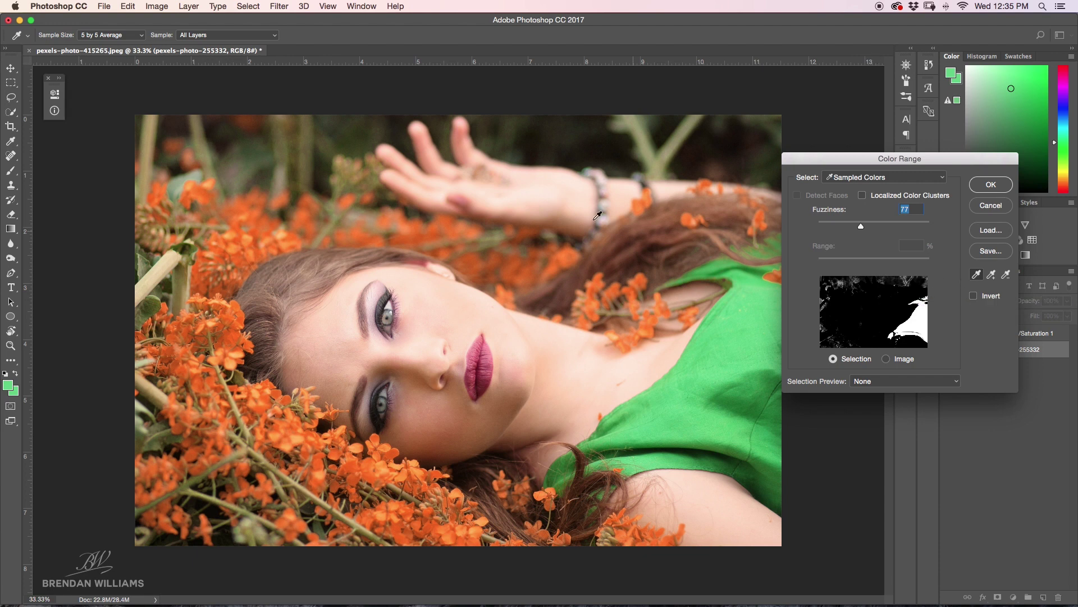
left_click(462, 307)
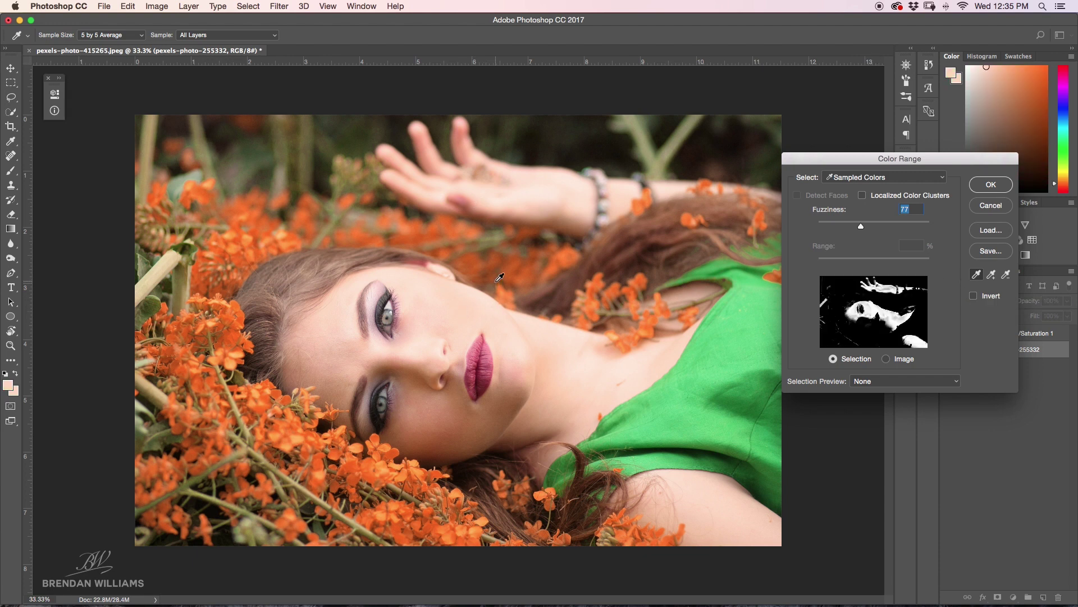
left_click(500, 277)
left_click(310, 208)
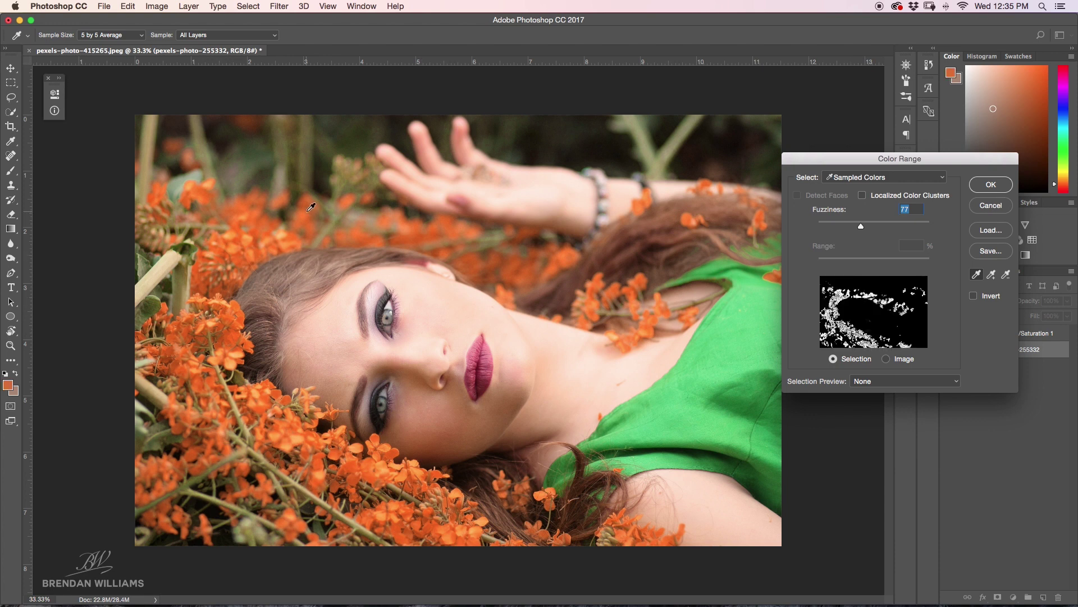
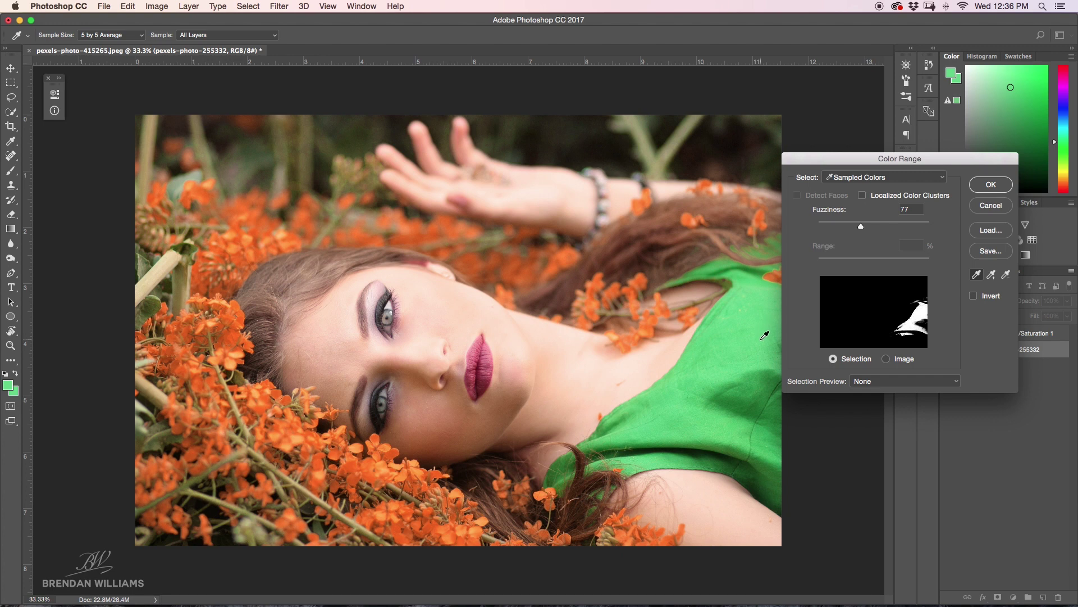
Step: Sample the green dress and add its darker and upper-edge greens to the Color Range selection
left_click(756, 284)
left_click(992, 275)
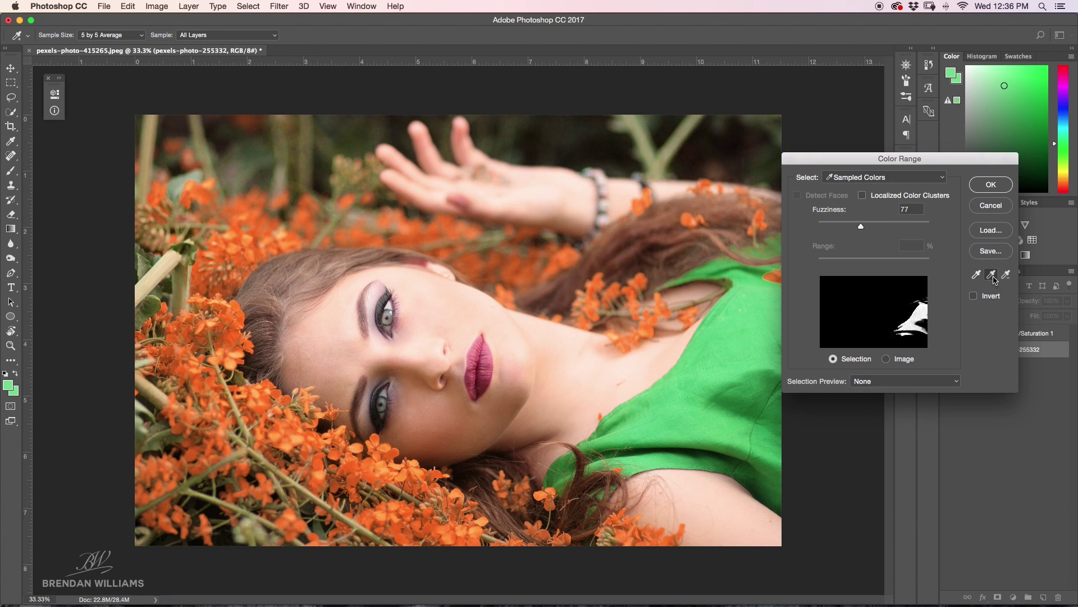
left_click(745, 387)
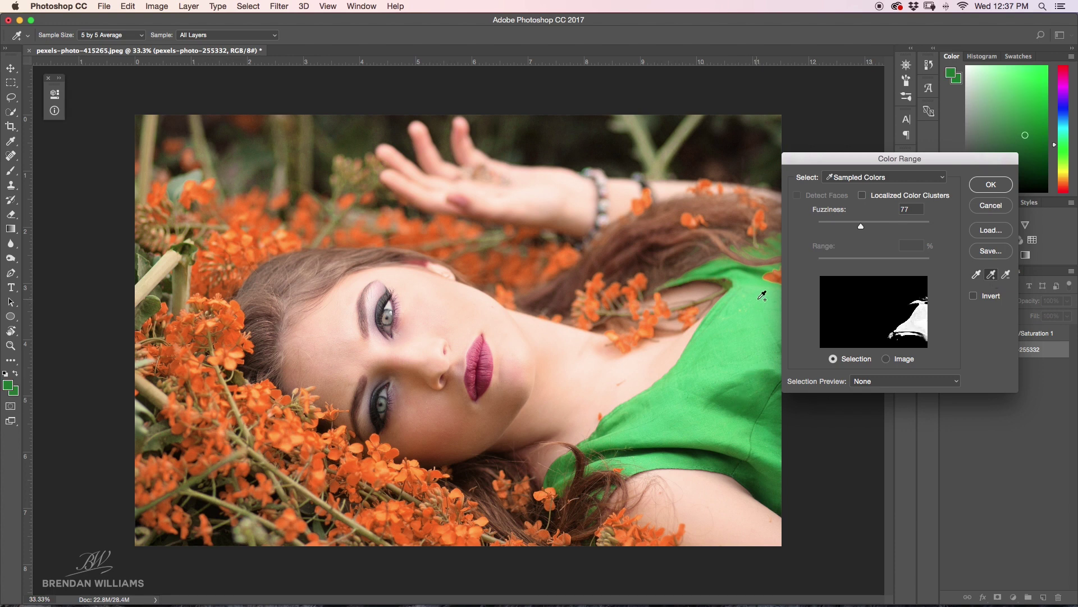
left_click(758, 274)
left_click(764, 258)
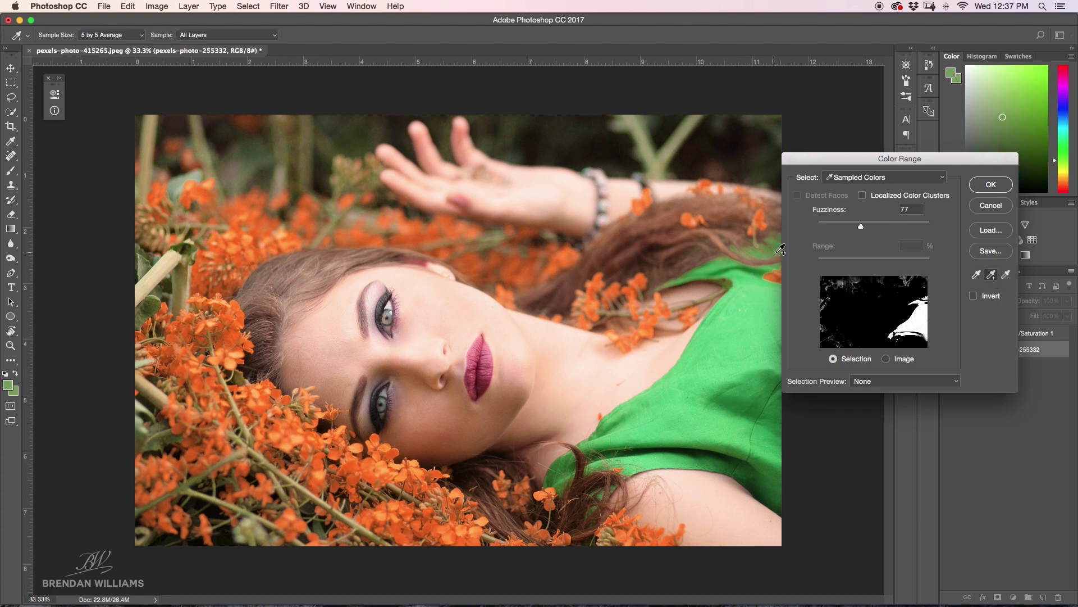
left_click(774, 244)
left_click(862, 343)
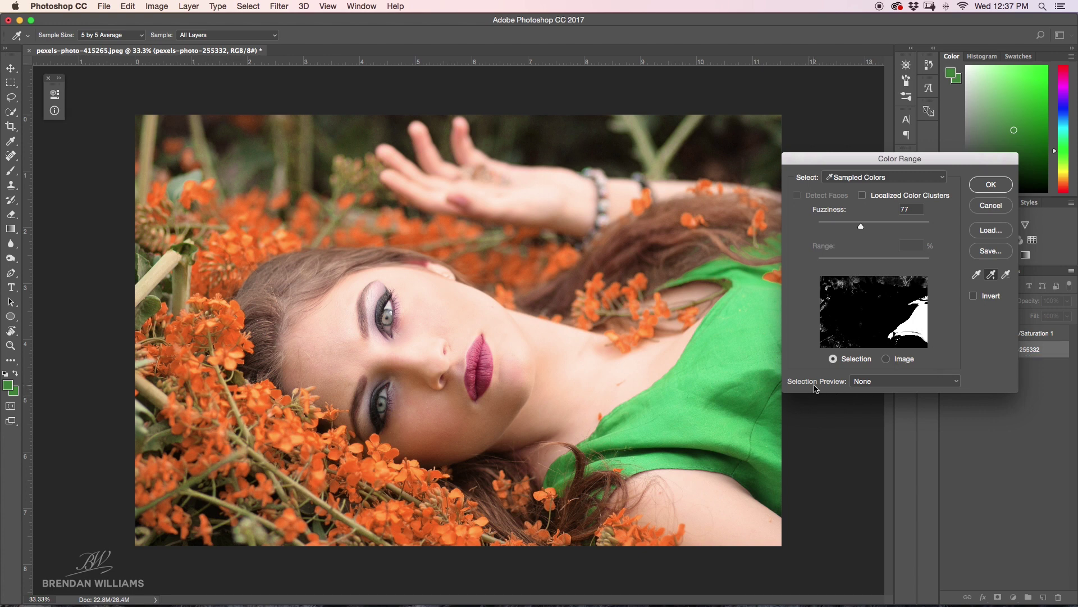
Step: Preview the Color Range selection in Grayscale and lower the Fuzziness to 64
left_click(879, 382)
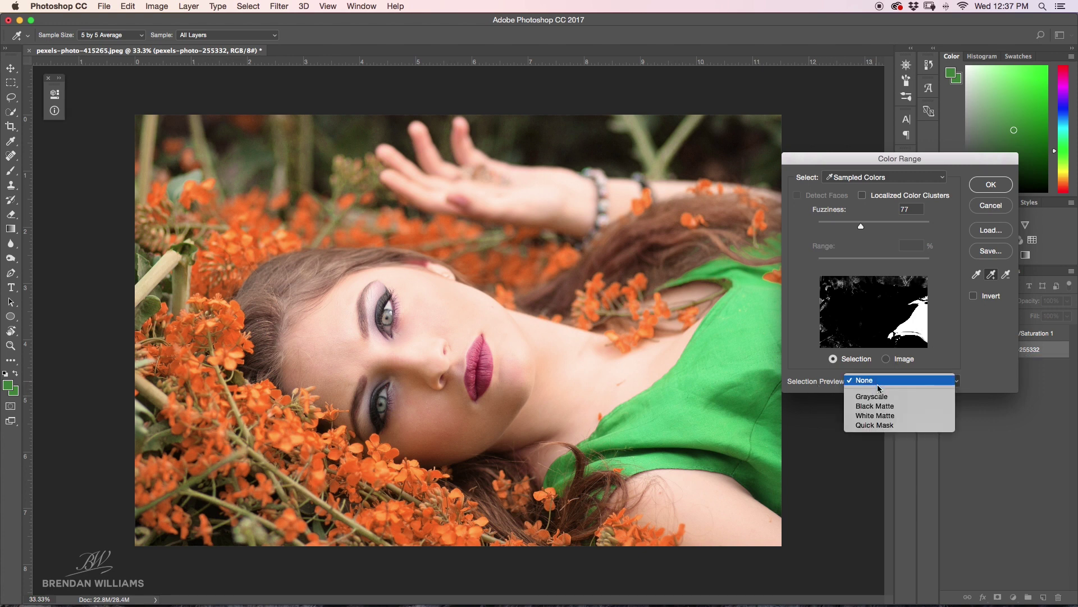
left_click(879, 396)
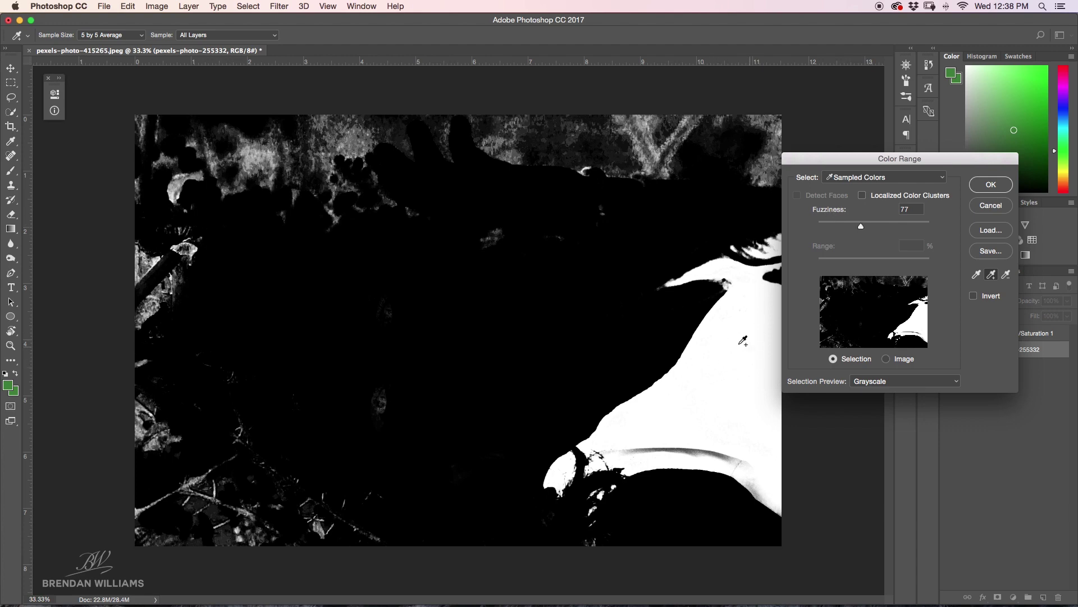
mouse_move(861, 228)
left_mouse_down()
mouse_move(843, 228)
mouse_move(879, 227)
mouse_move(855, 230)
left_mouse_up()
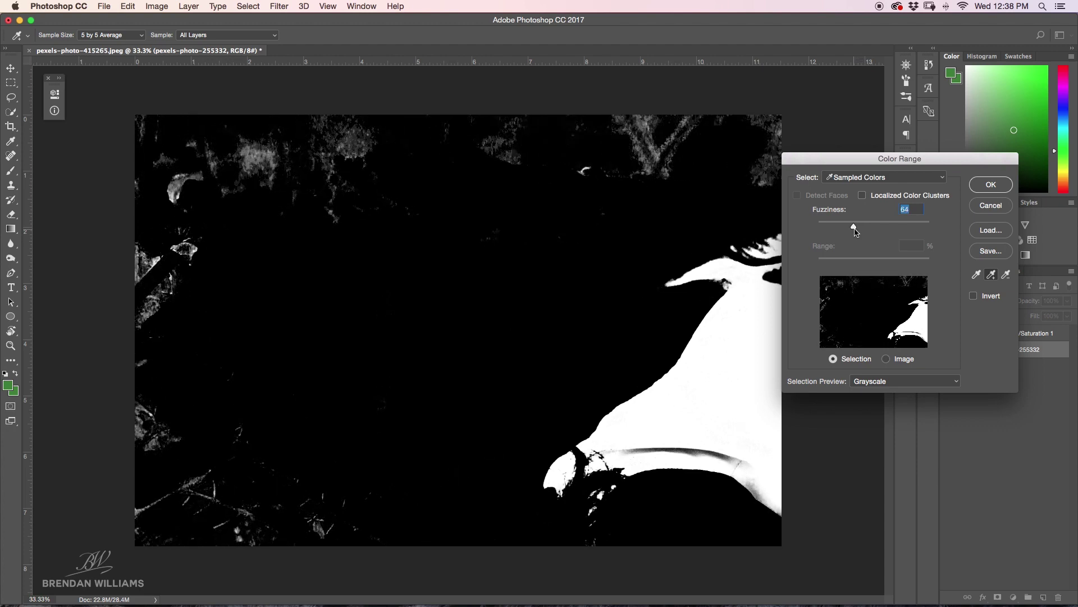
Step: Add the dress's dark lower fold to the sampled colors, set Fuzziness to 54, and create the selection
left_click(706, 450)
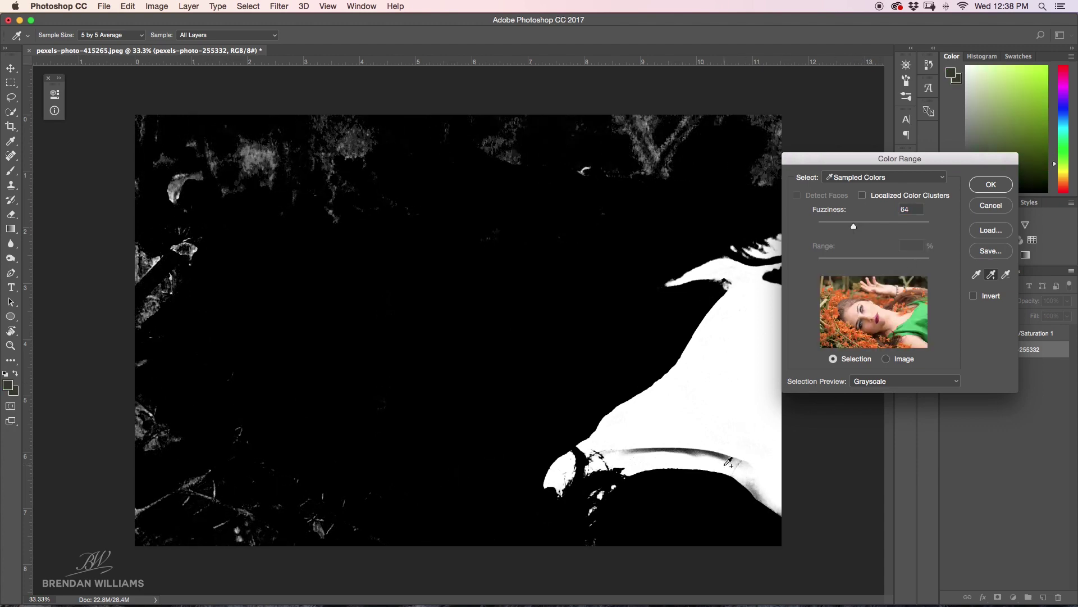
left_click(696, 449)
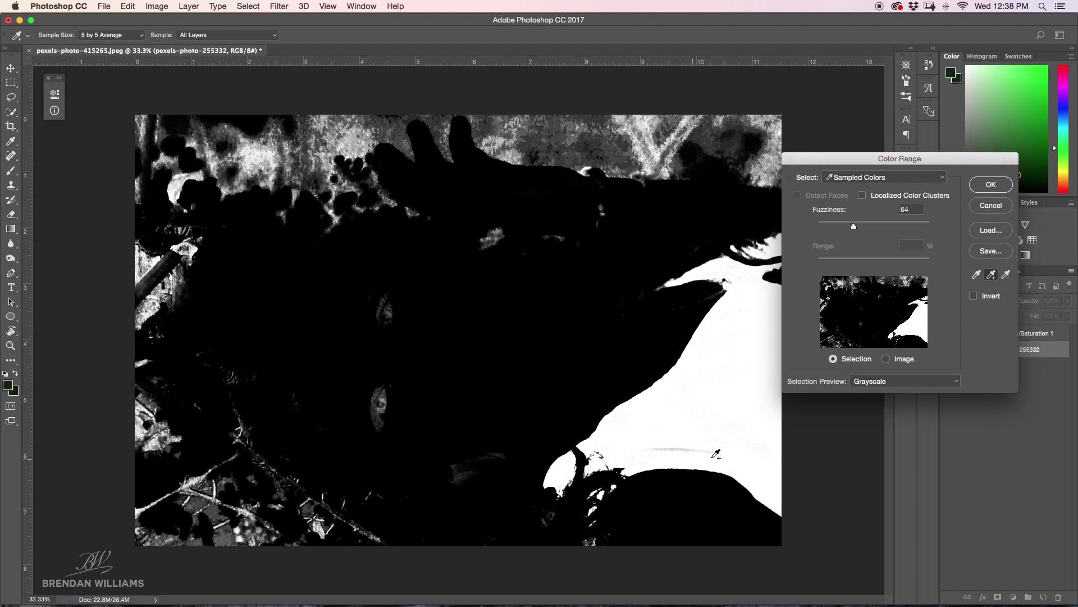
left_click_drag(856, 226, 849, 227)
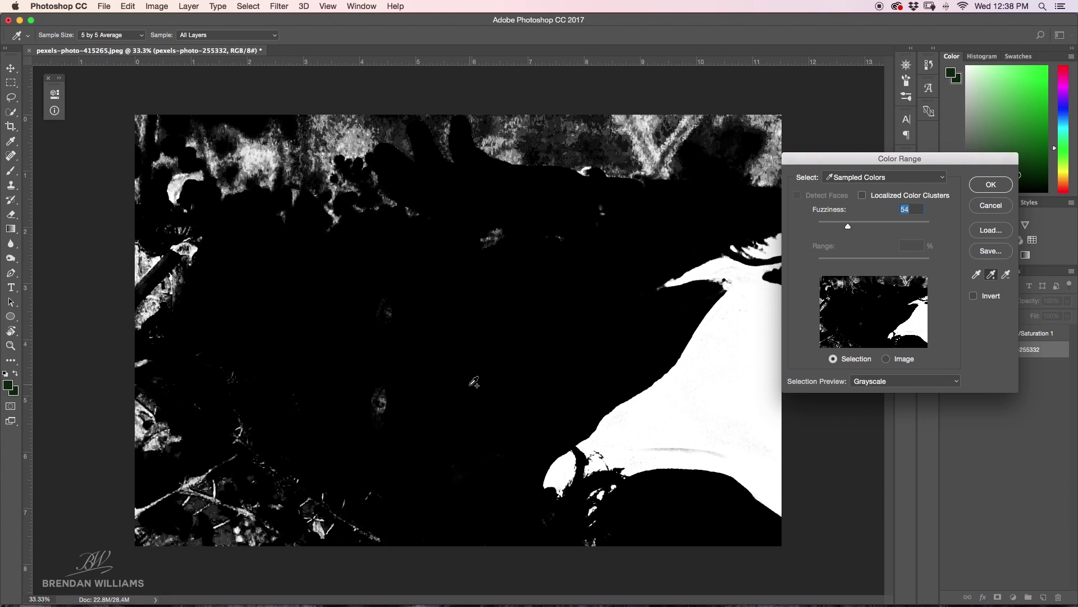
left_click(982, 189)
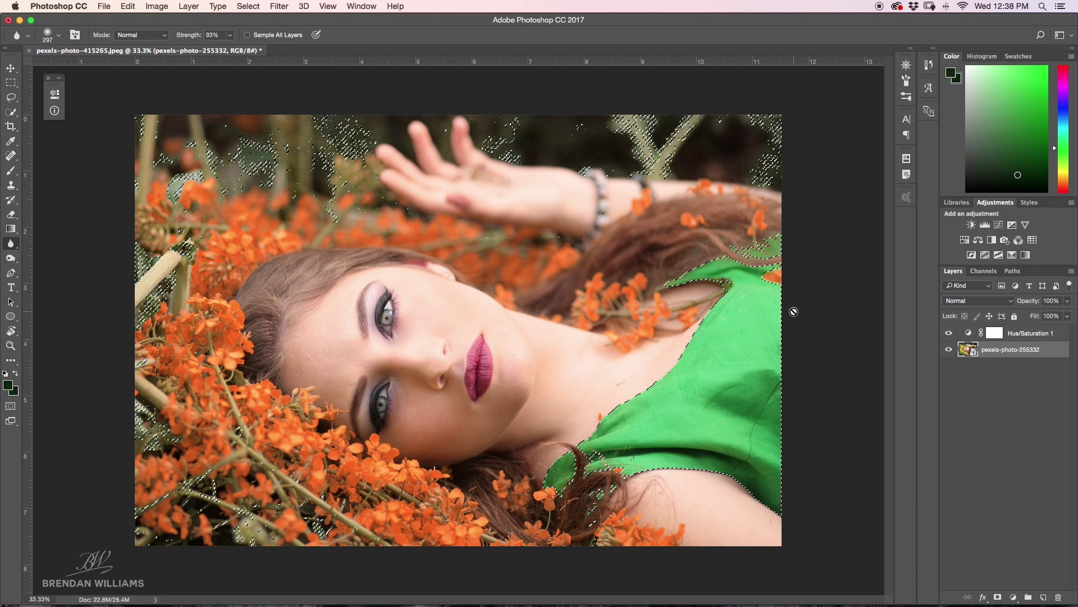
Step: Add a Hue/Saturation adjustment layer from the dress selection and set its Master hue to +17
left_click(964, 240)
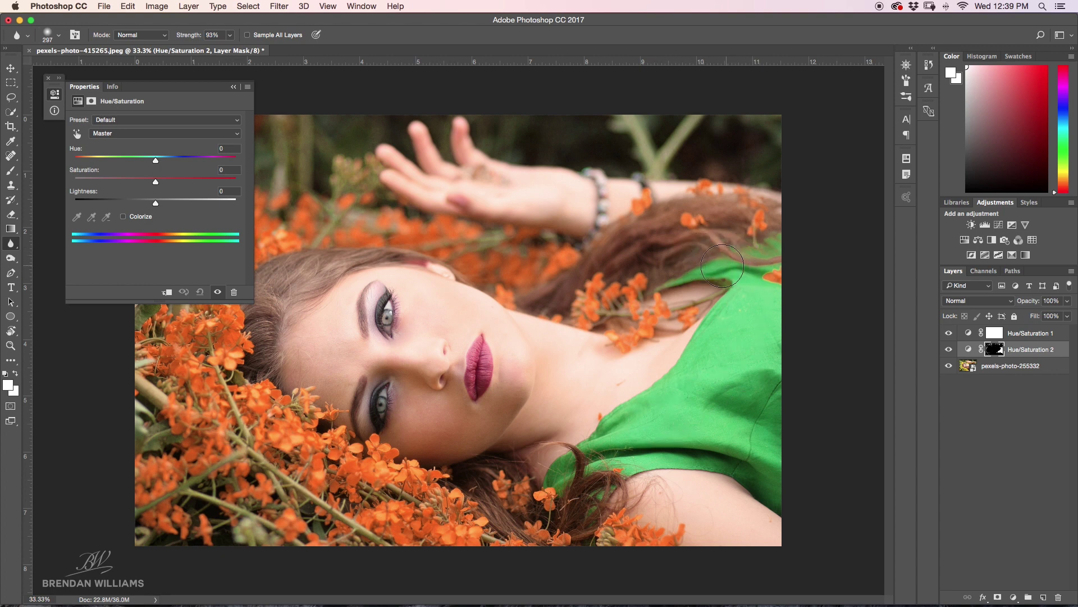
left_click(129, 134)
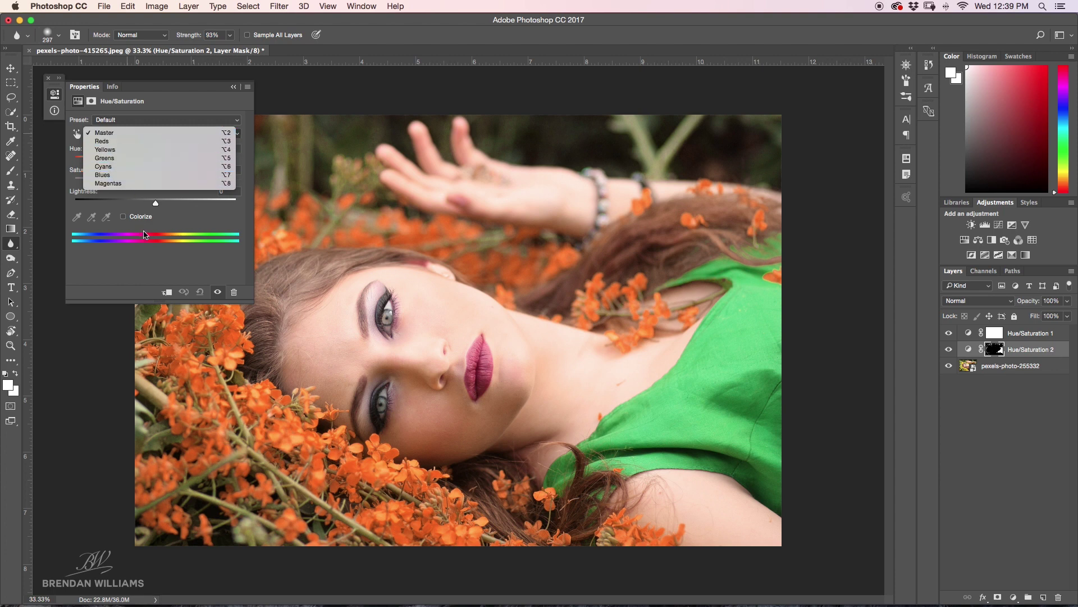
left_click(151, 262)
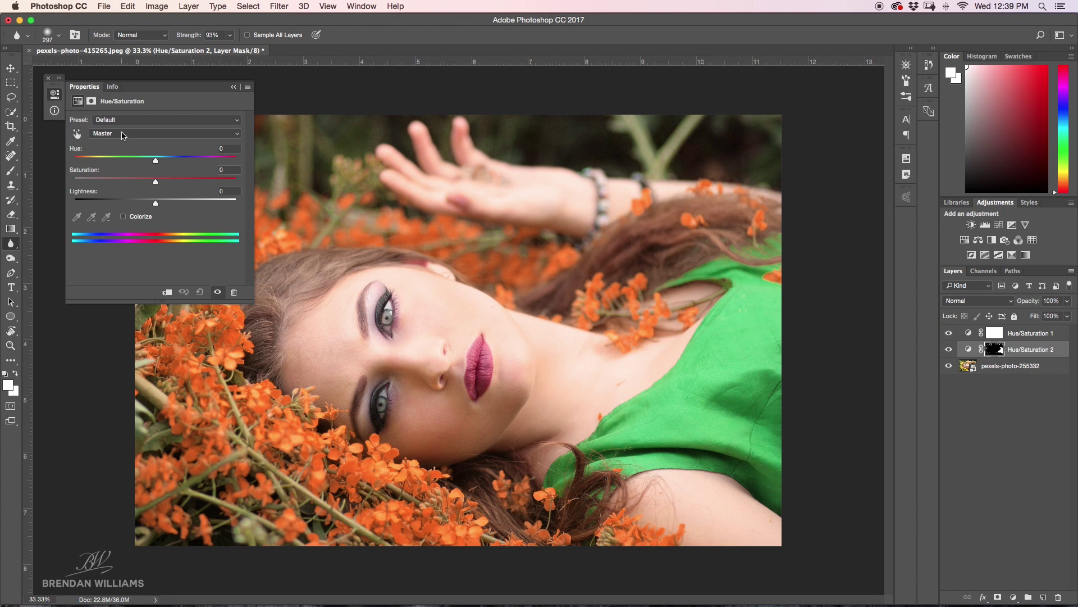
mouse_move(156, 160)
left_mouse_down()
mouse_move(194, 163)
mouse_move(170, 160)
left_mouse_up()
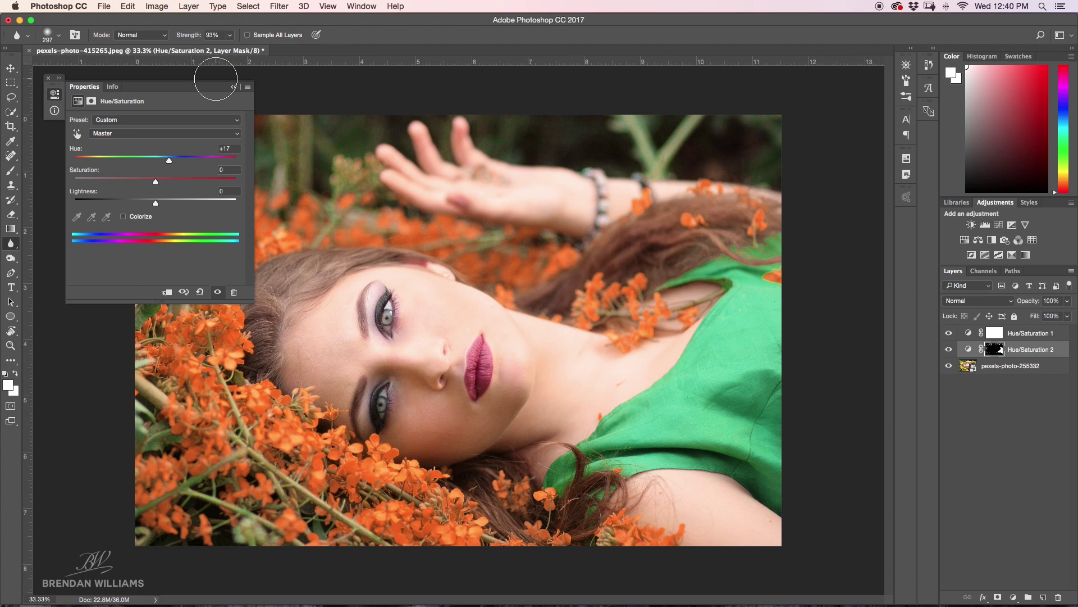
left_click(233, 86)
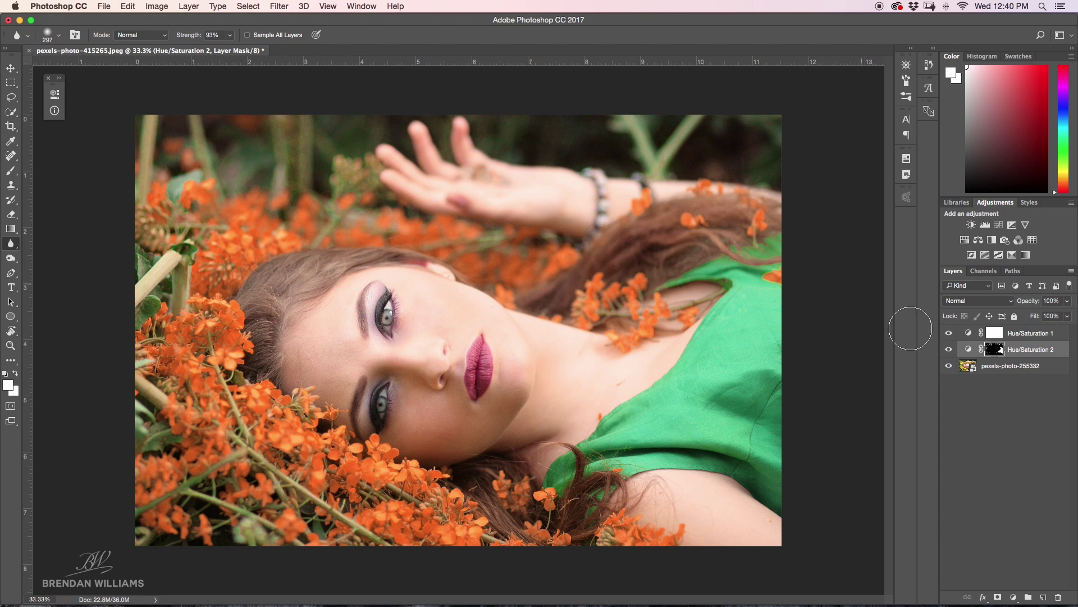
Step: Paint black over the stray light areas outside the dress on the Hue/Saturation 2 mask with the Brush tool
left_click(995, 349, "alt")
key("b")
key("d")
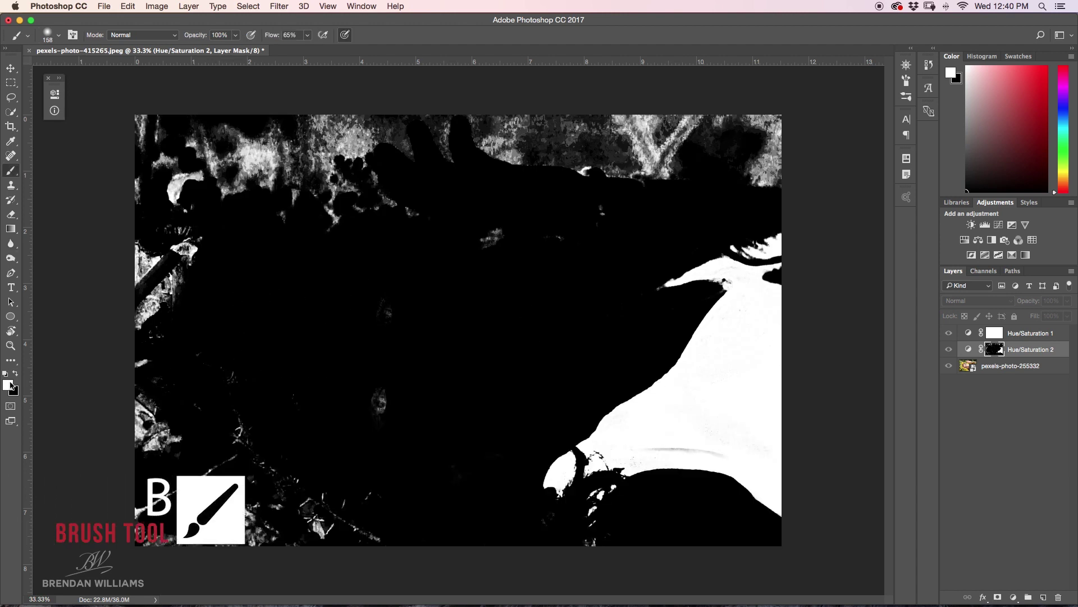
mouse_move(272, 308)
left_mouse_down()
mouse_move(298, 311)
mouse_move(370, 222)
mouse_move(315, 221)
mouse_move(259, 145)
mouse_move(436, 116)
mouse_move(457, 155)
mouse_move(520, 171)
mouse_move(669, 120)
mouse_move(562, 139)
mouse_move(798, 143)
mouse_move(780, 172)
mouse_move(677, 182)
mouse_move(517, 226)
mouse_move(335, 481)
mouse_move(388, 323)
mouse_move(383, 513)
mouse_move(198, 516)
mouse_move(361, 553)
mouse_move(355, 513)
mouse_move(169, 464)
mouse_move(136, 582)
mouse_move(283, 490)
mouse_move(273, 371)
mouse_move(185, 484)
mouse_move(149, 456)
mouse_move(150, 213)
mouse_move(155, 368)
mouse_move(277, 111)
left_mouse_up()
mouse_move(248, 413)
left_mouse_down()
mouse_move(183, 178)
mouse_move(121, 60)
mouse_move(144, 152)
mouse_move(507, 493)
mouse_move(469, 512)
mouse_move(611, 130)
mouse_move(257, 224)
left_mouse_up()
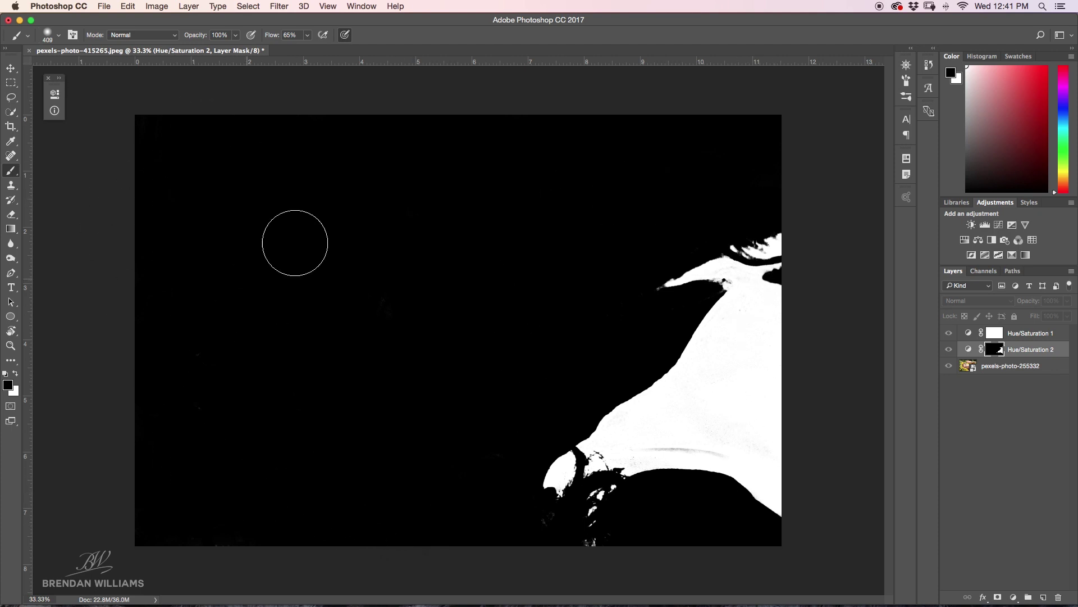
left_click(1001, 351, "alt")
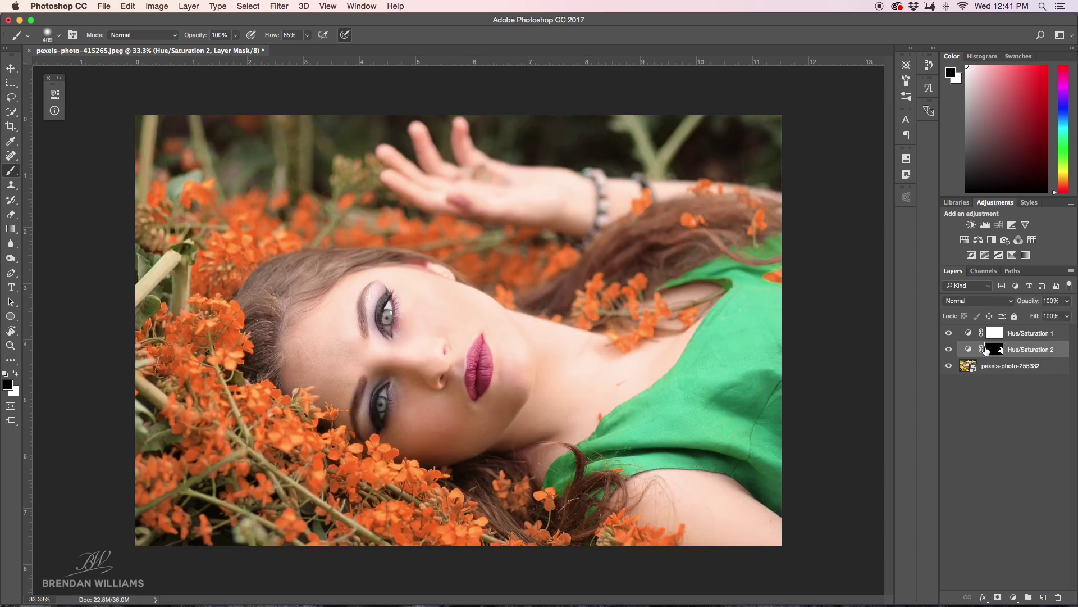
Step: Compare the photo with and without both Hue/Saturation adjustment layers, leaving both visible
left_click_drag(950, 335, 949, 355)
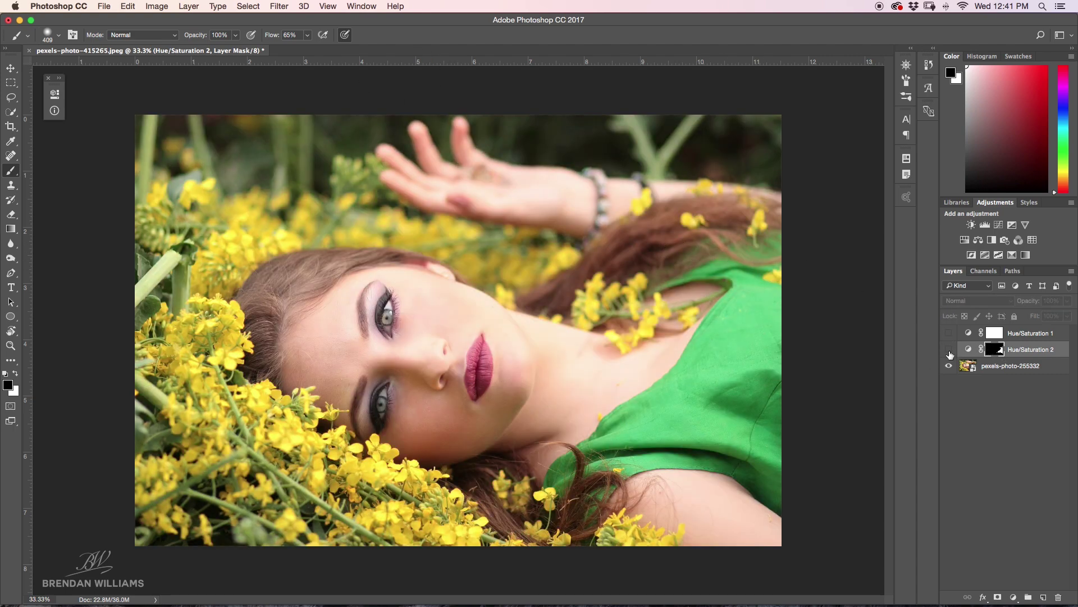
left_click(950, 352)
left_click(948, 352)
left_click(949, 351)
left_click(950, 347)
left_click_drag(950, 348, 950, 332)
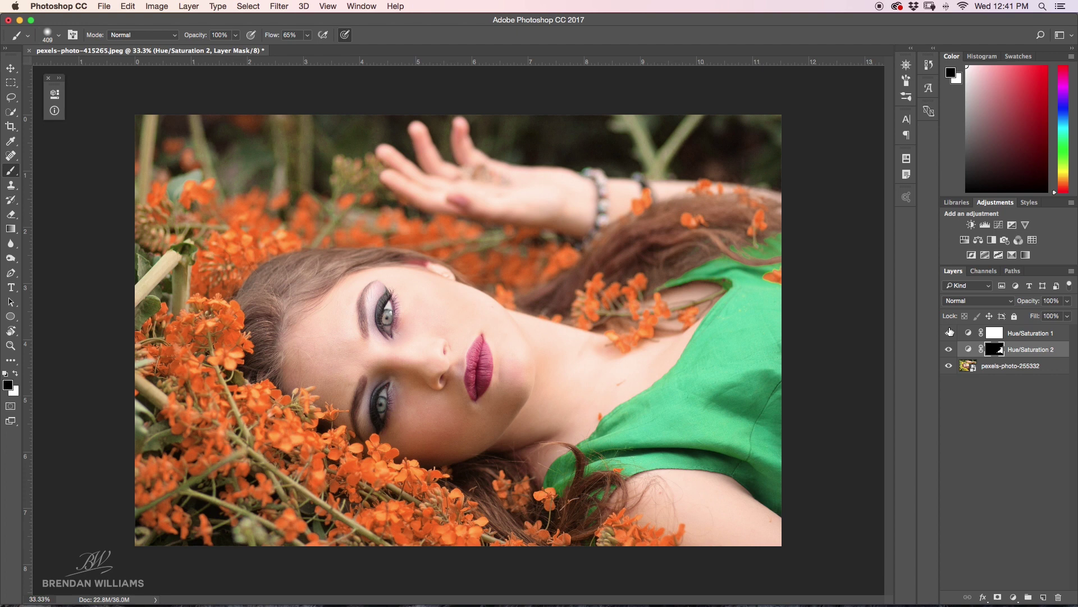